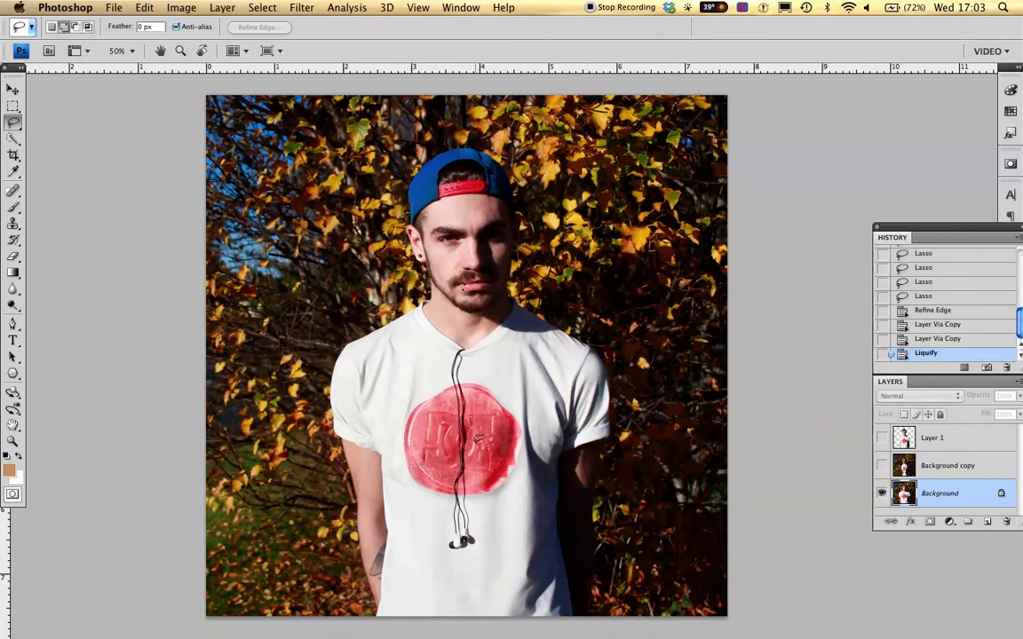
Select the man, including his cap, T-shirt and both arms, with the Quick Selection tool
key(w)
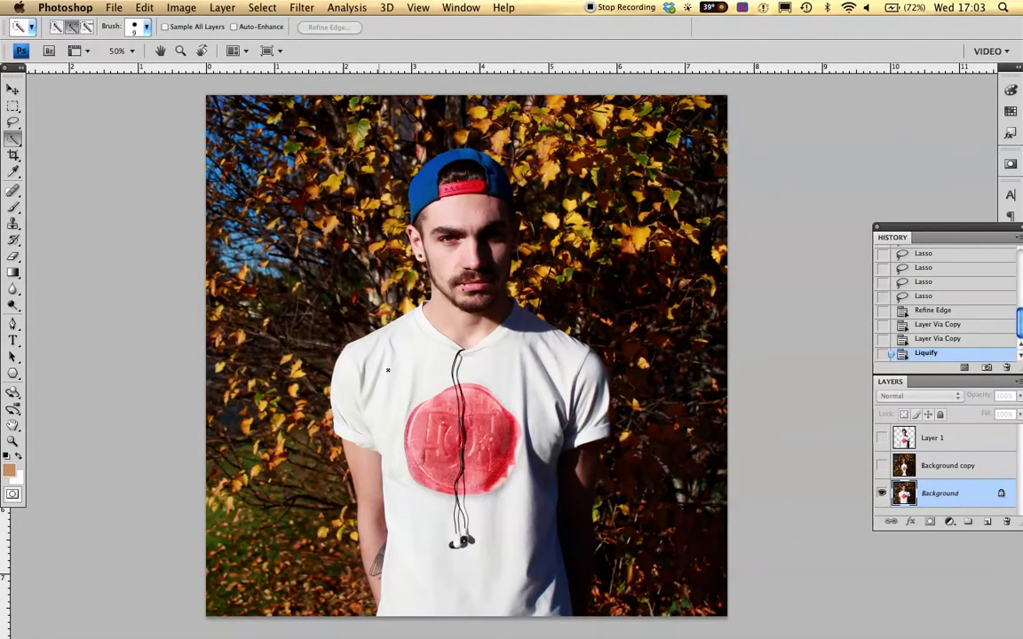
mouse_move(444, 321)
mouse_down()
mouse_move(452, 208)
mouse_move(440, 214)
mouse_move(430, 185)
mouse_move(455, 162)
mouse_move(494, 178)
mouse_move(500, 338)
mouse_move(524, 411)
mouse_move(417, 502)
mouse_move(460, 533)
mouse_up()
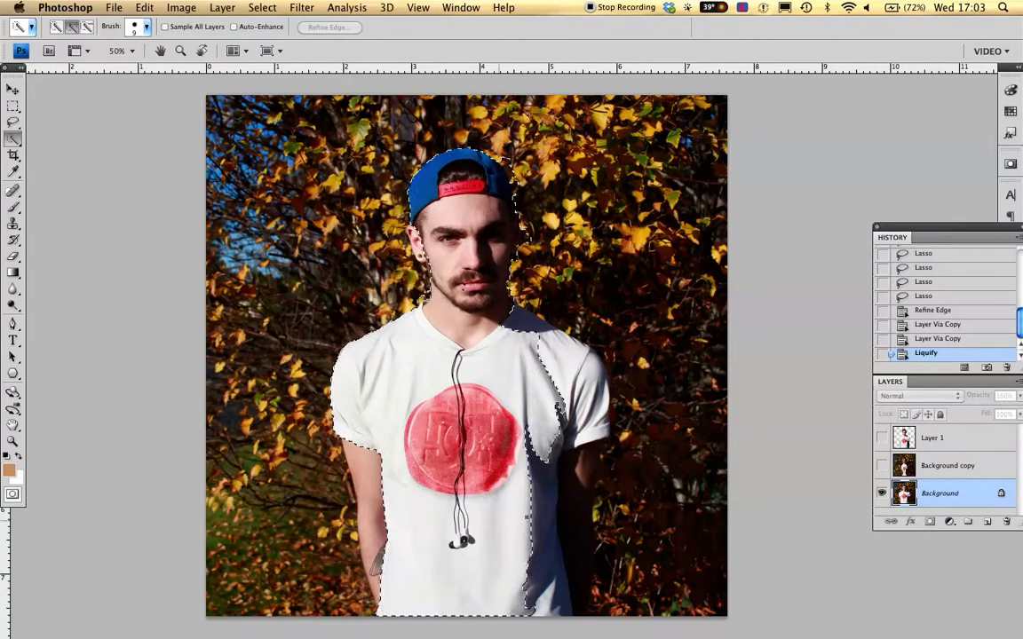
mouse_move(548, 427)
mouse_down()
mouse_move(541, 524)
mouse_move(399, 468)
mouse_move(371, 475)
mouse_move(378, 533)
mouse_up()
drag(582, 457, 587, 484)
drag(514, 361, 517, 319)
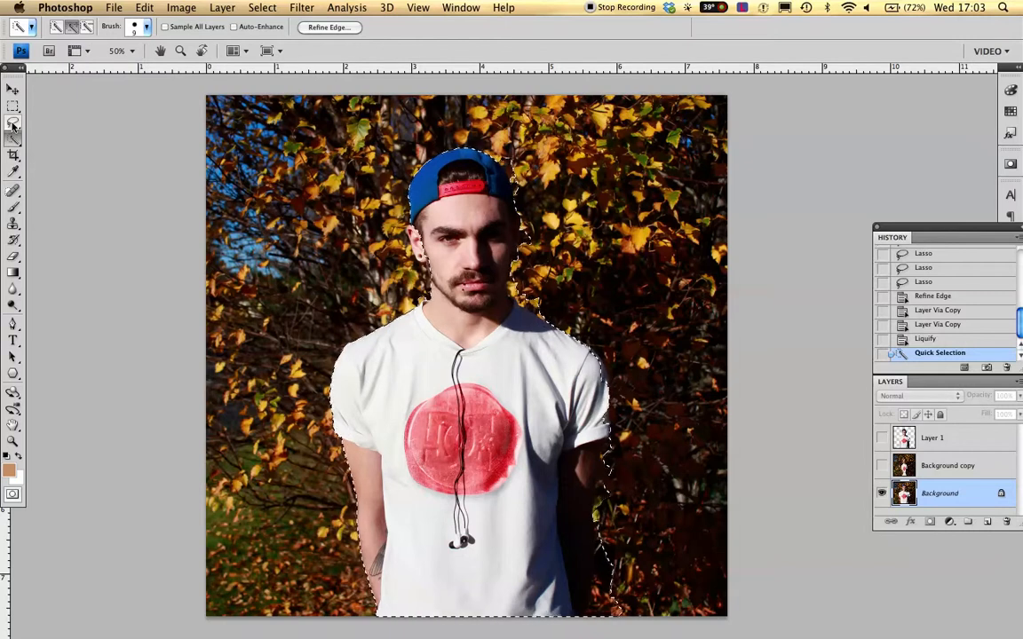
Subtract the stray background areas beside the cap, face, neck and shaded arm from the selection with the Lasso tool
click(12, 125)
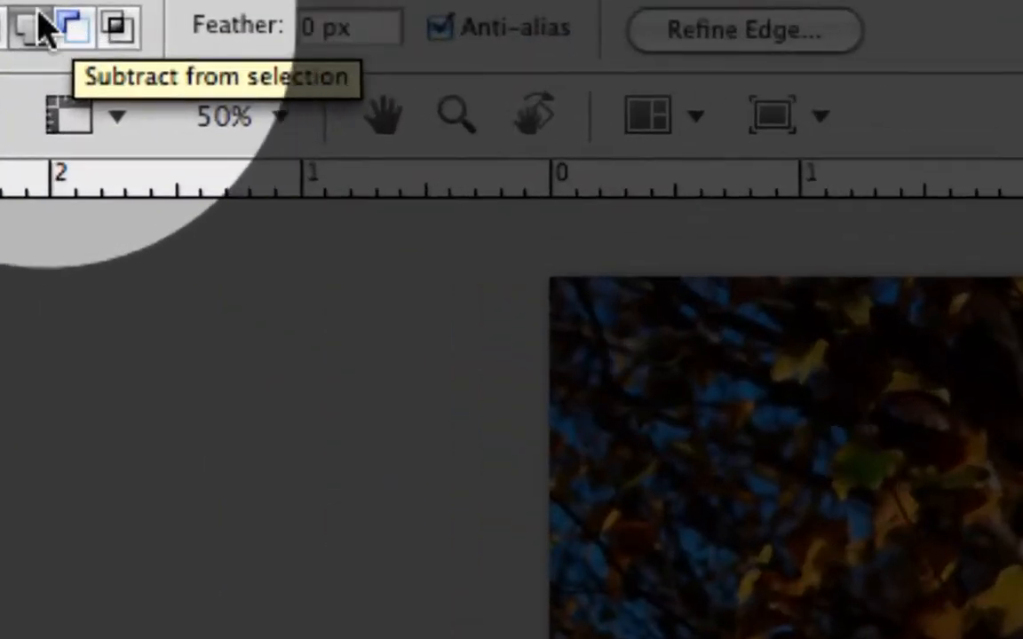
click(122, 34)
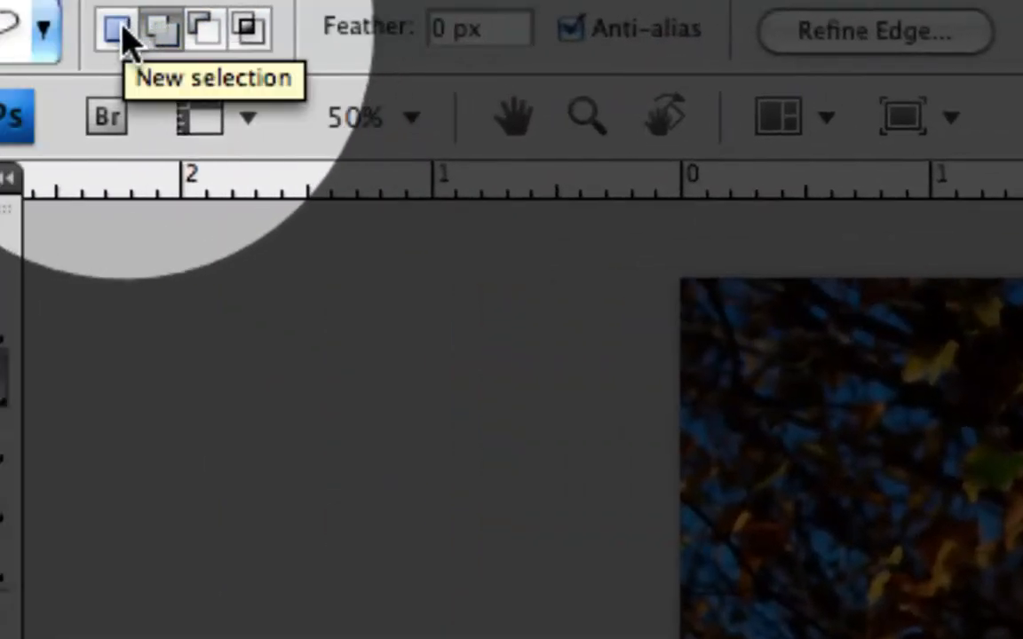
click(160, 35)
click(202, 34)
click(203, 34)
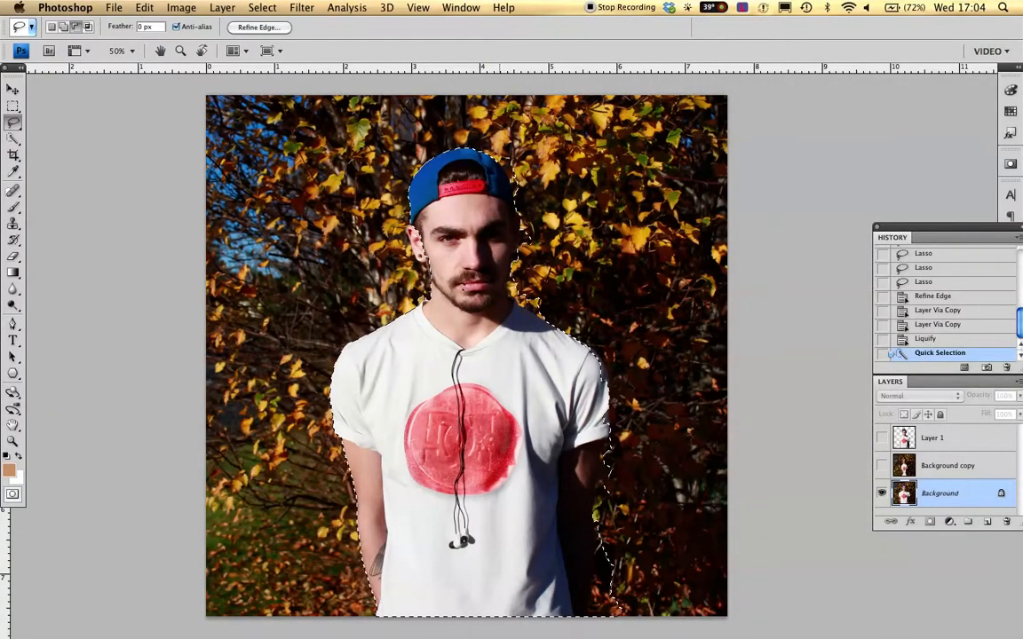
drag(533, 182, 514, 131)
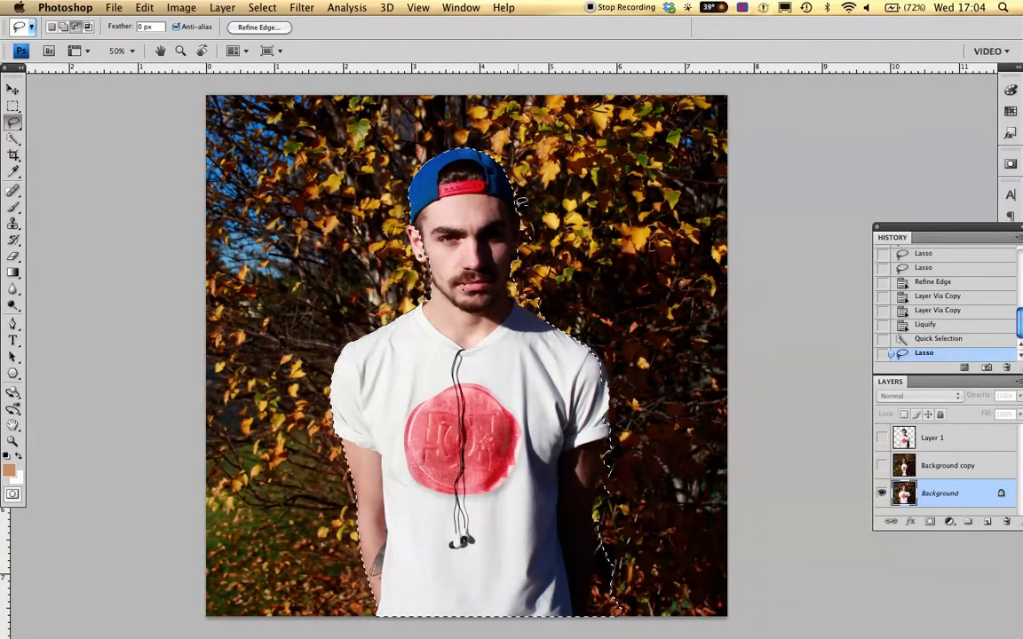
drag(515, 260, 548, 200)
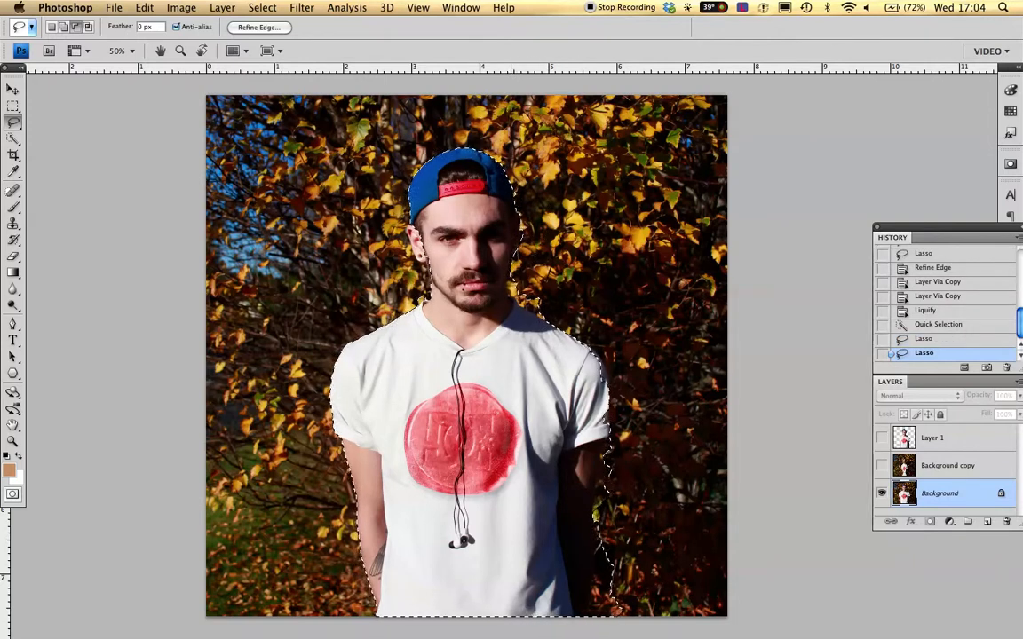
drag(540, 265, 519, 307)
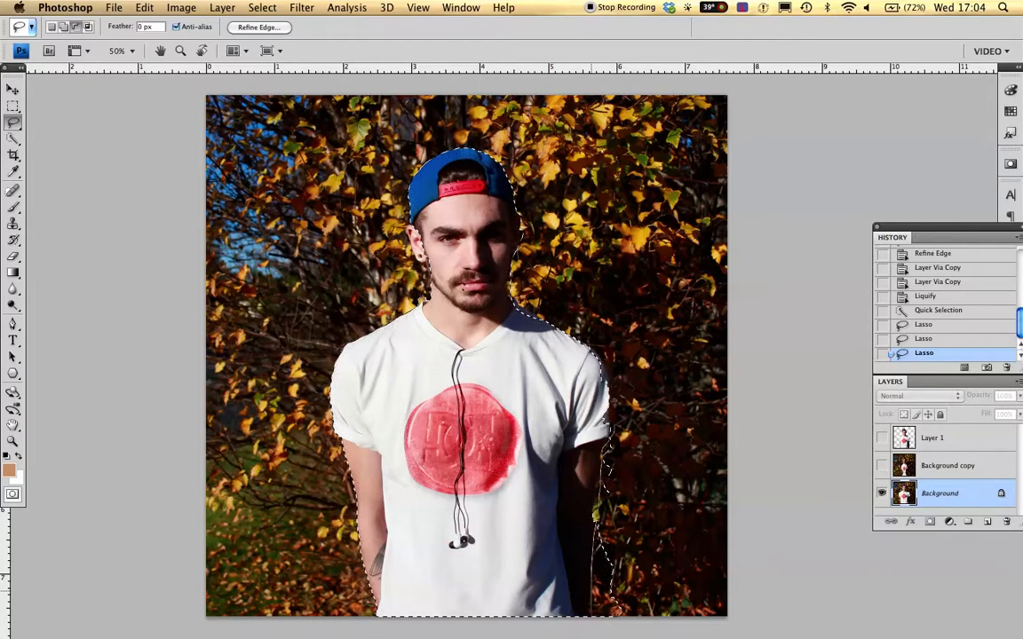
drag(608, 421, 628, 462)
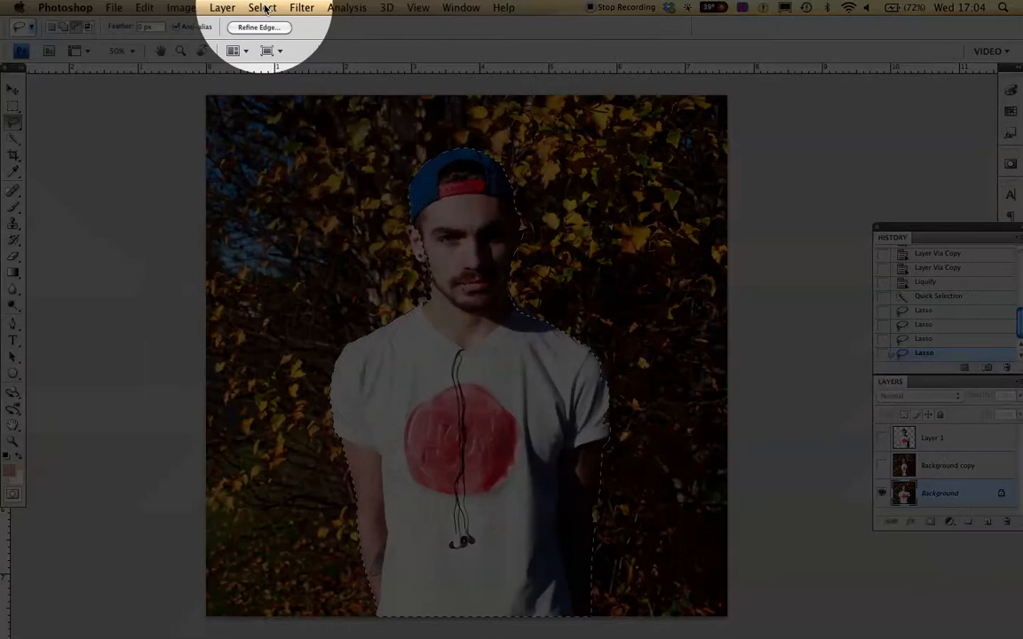
Try refining the selection edge with Smooth 25, Feather 2.1 px and Contract/Expand -21%, leaving the dialog without applying it
click(263, 7)
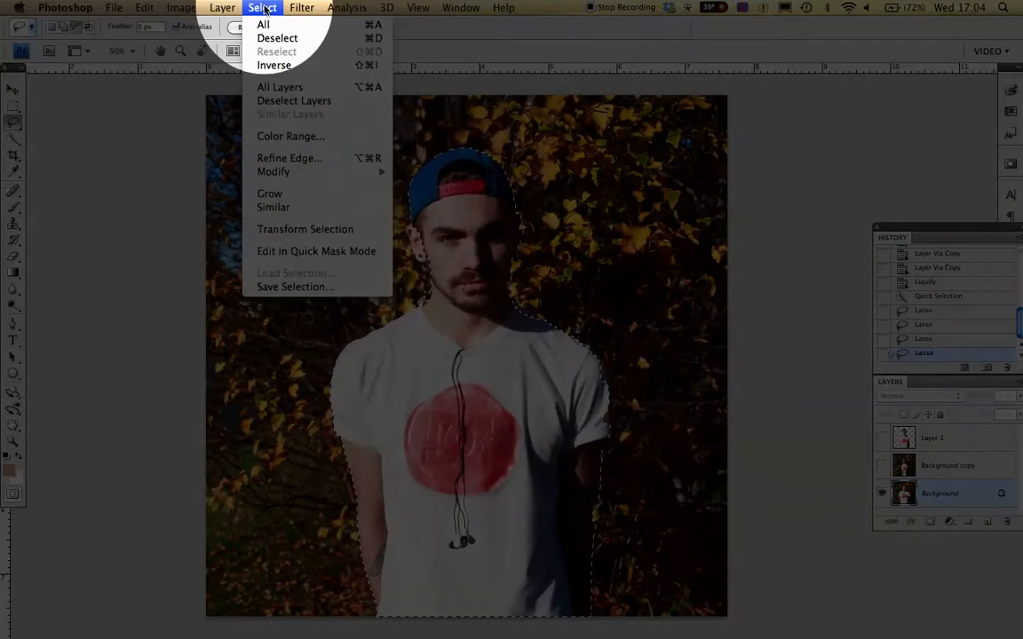
click(290, 159)
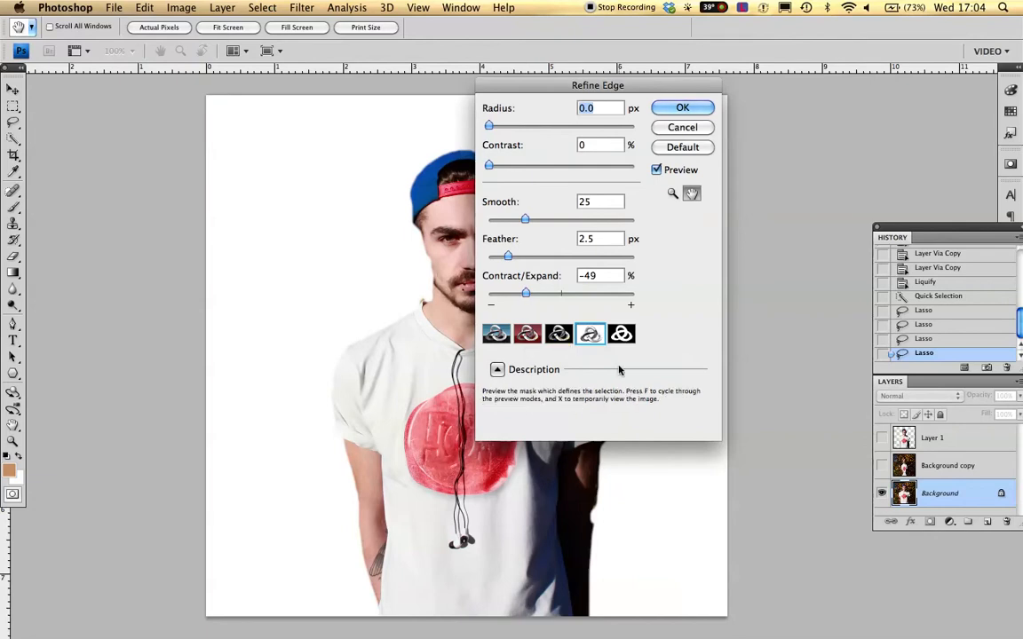
drag(606, 85, 731, 88)
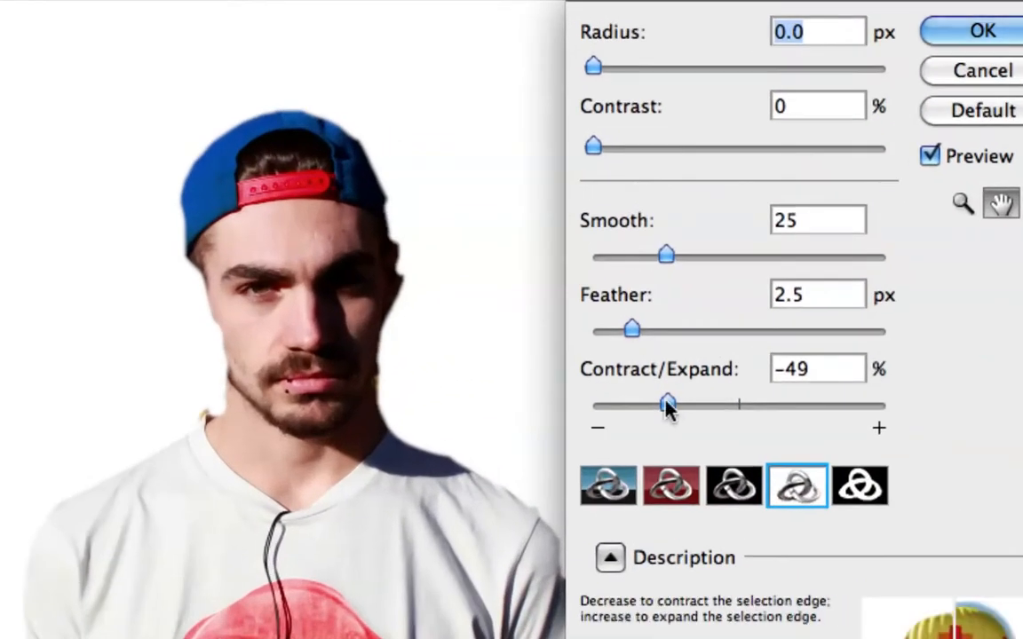
drag(653, 297, 657, 299)
drag(675, 409, 710, 411)
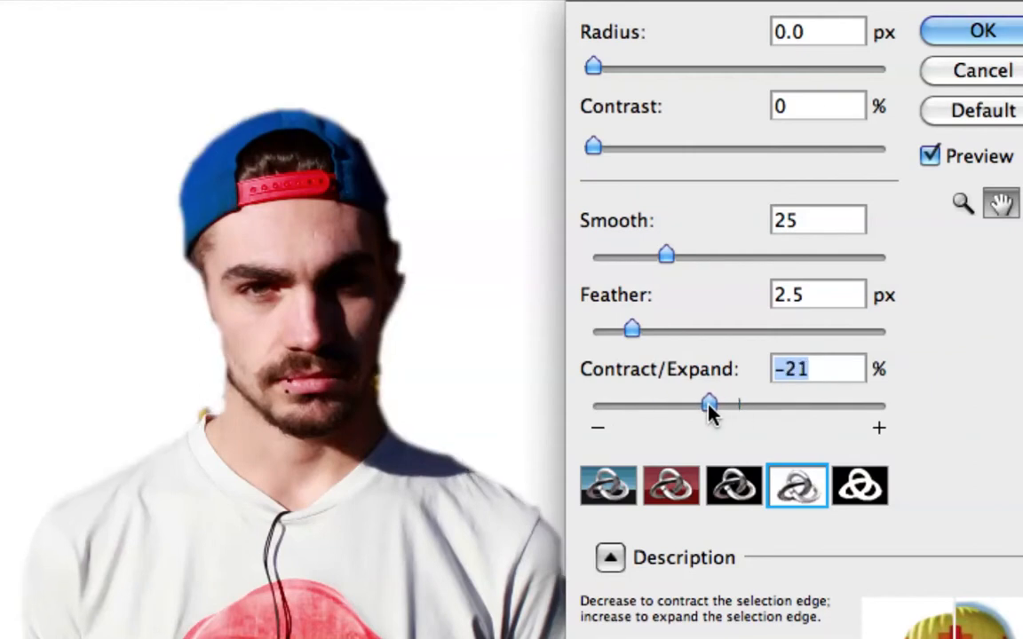
mouse_move(633, 332)
mouse_down()
mouse_move(739, 333)
mouse_move(628, 333)
mouse_up()
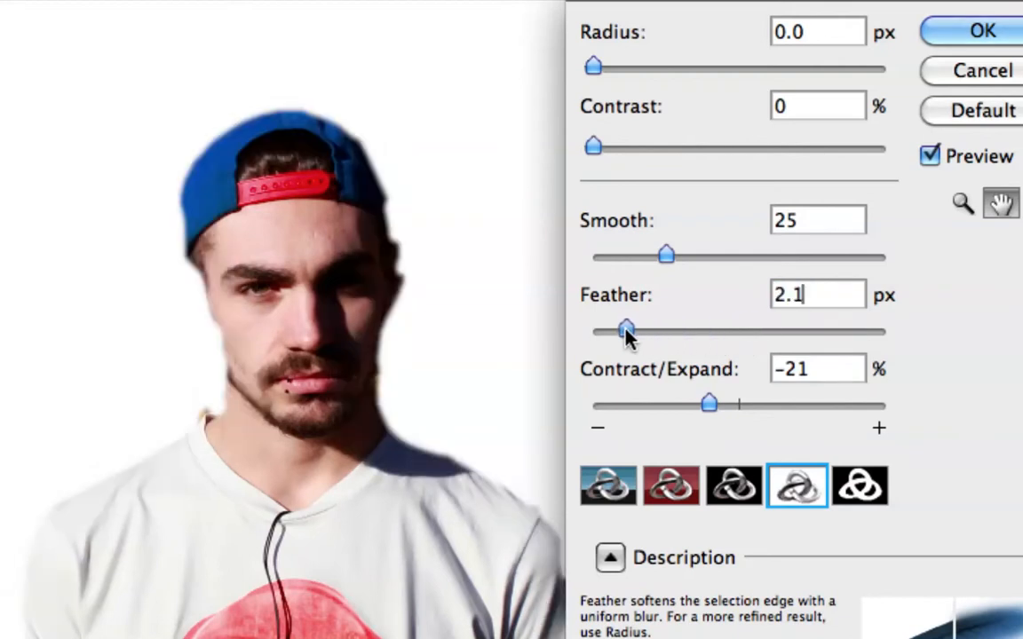
mouse_move(666, 258)
mouse_down()
mouse_move(644, 258)
mouse_move(664, 257)
mouse_up()
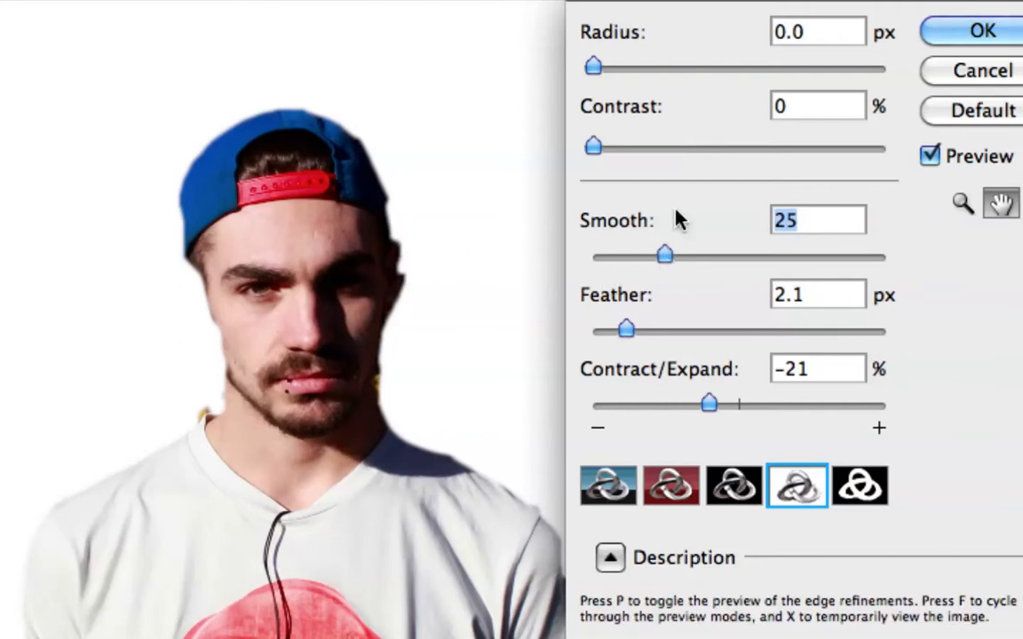
click(984, 72)
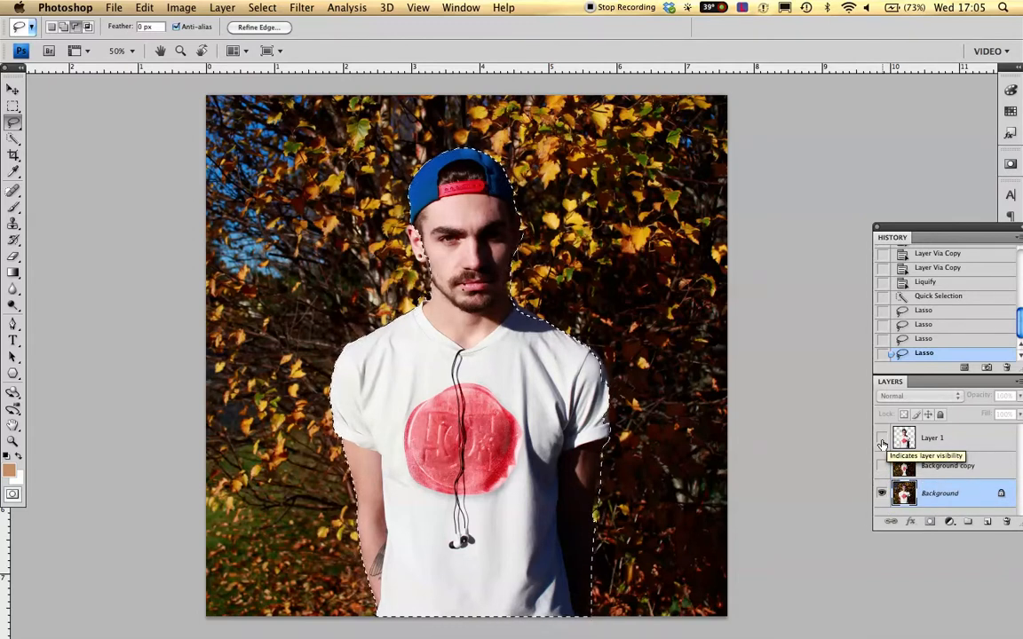
Clear the selection, show Layer 1 and temporarily hide the Background layer to check the cutout
key(super+d)
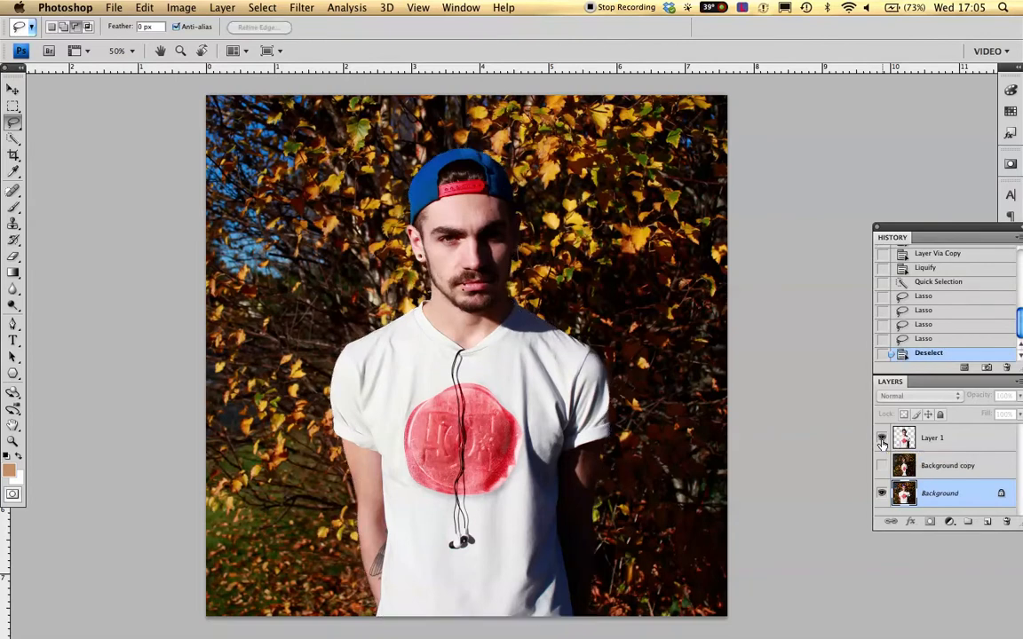
click(882, 494)
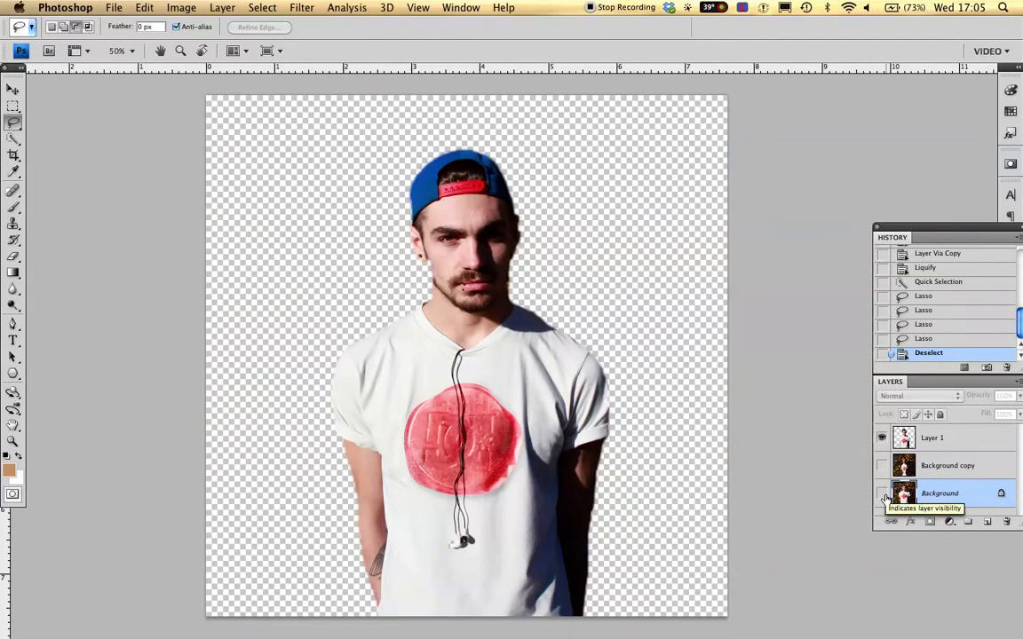
click(881, 494)
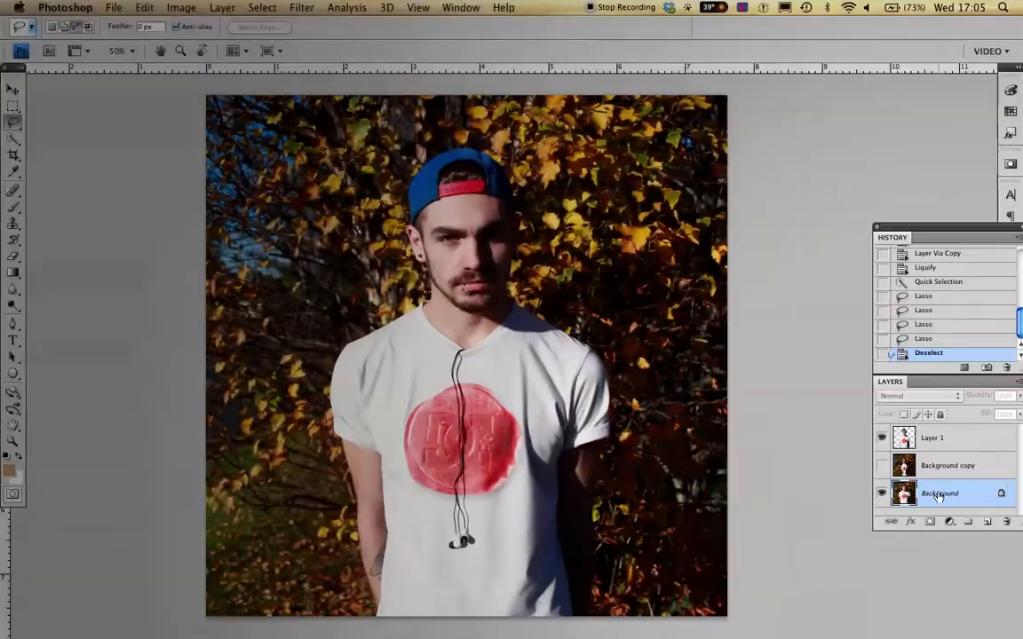
Try squeezing the man's head and shoulders inward on the Background layer using Liquify's Forward Warp with brush size 526, discarding the warp
key(super+shift+x)
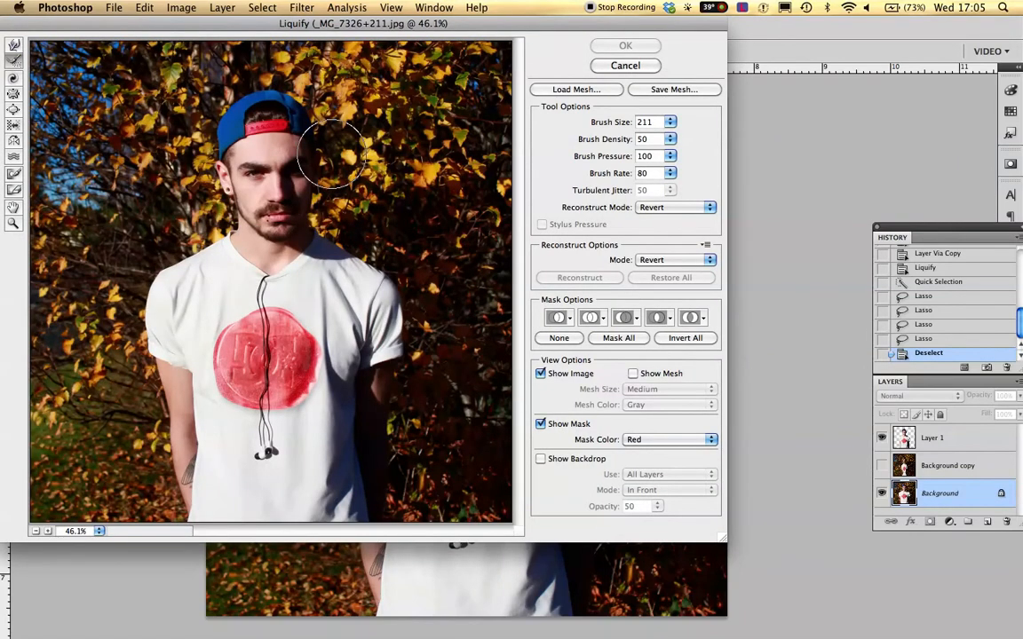
click(671, 124)
drag(615, 145, 628, 142)
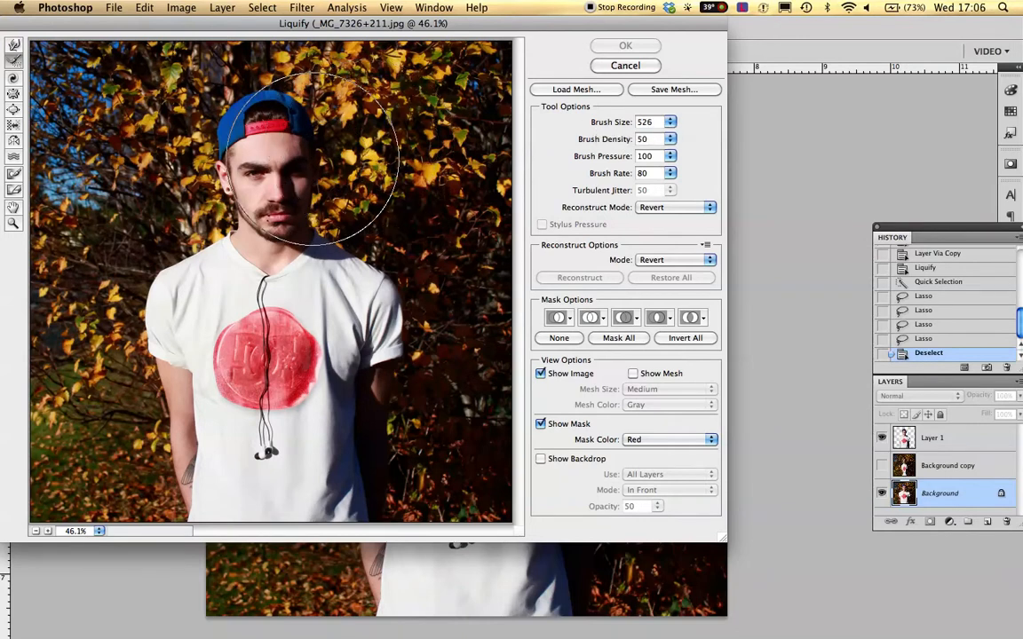
click(313, 159)
click(14, 45)
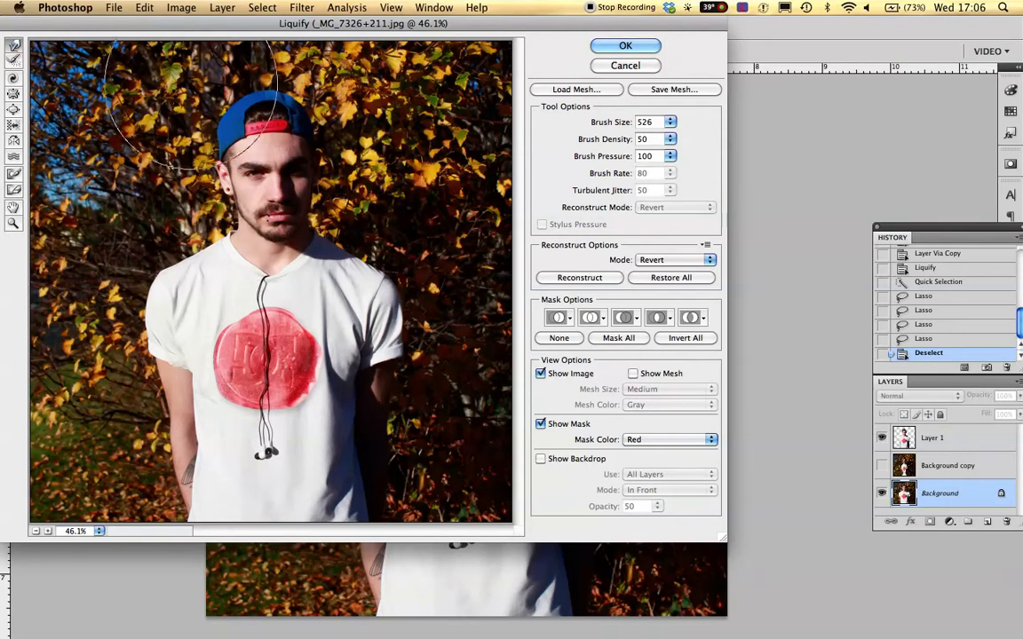
mouse_move(342, 154)
mouse_down()
mouse_move(347, 144)
mouse_move(343, 217)
mouse_move(320, 251)
mouse_move(194, 133)
mouse_up()
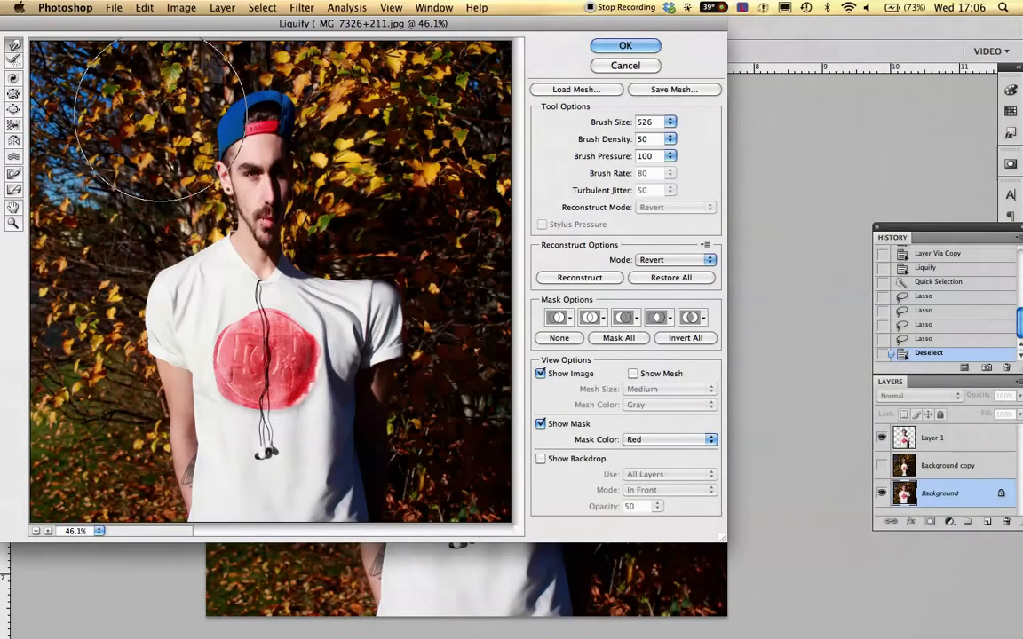
drag(140, 111, 195, 131)
drag(186, 194, 231, 218)
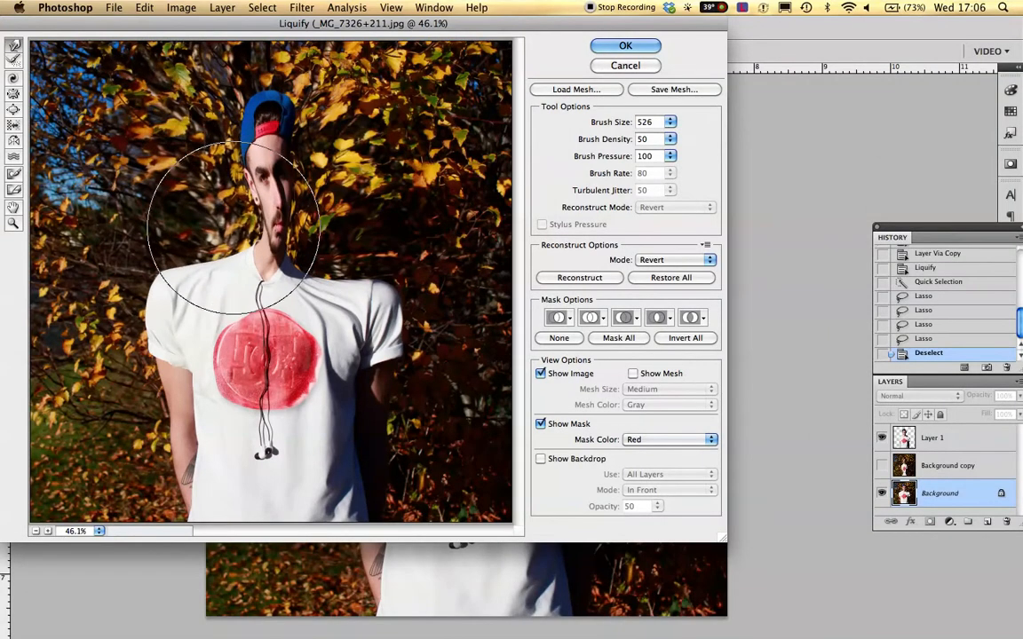
mouse_move(139, 248)
mouse_down()
mouse_move(202, 284)
mouse_move(140, 295)
mouse_move(134, 318)
mouse_move(201, 324)
mouse_up()
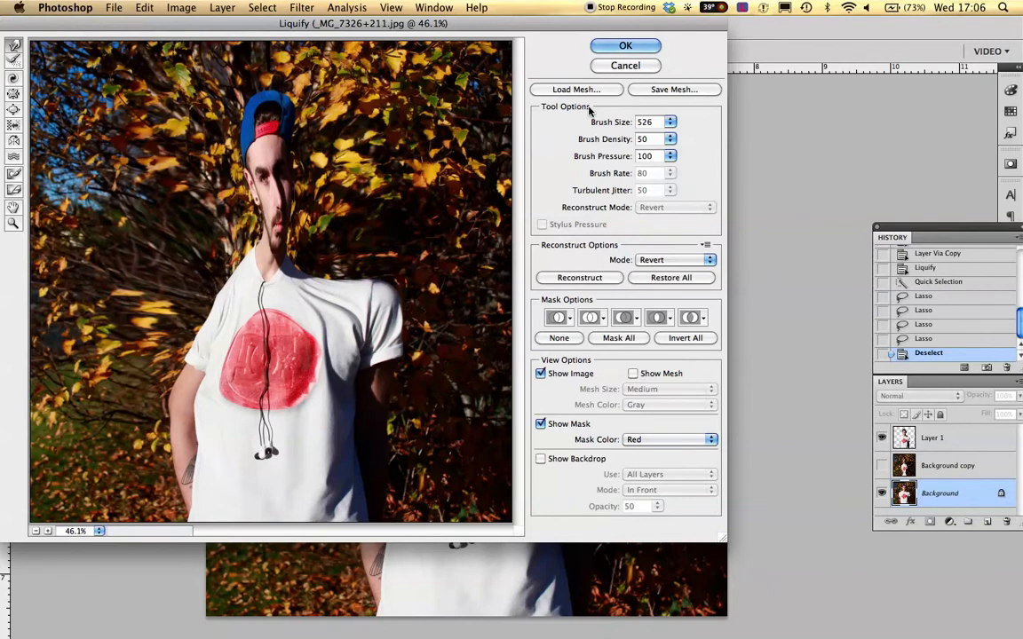
click(633, 69)
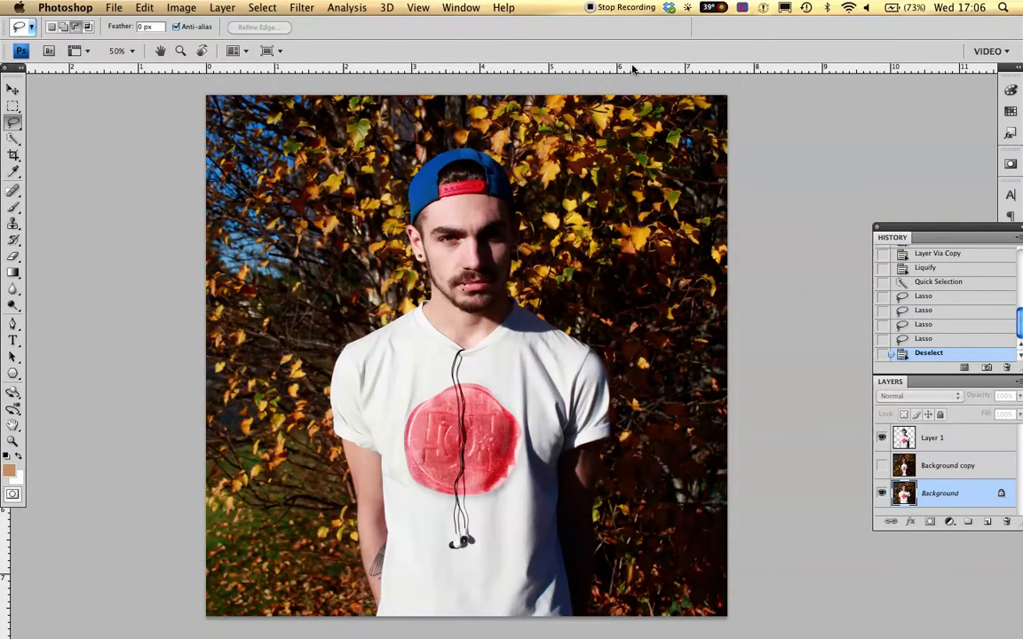
Hide the Background layer, make Background copy the active layer, and show it together with Layer 1
click(882, 494)
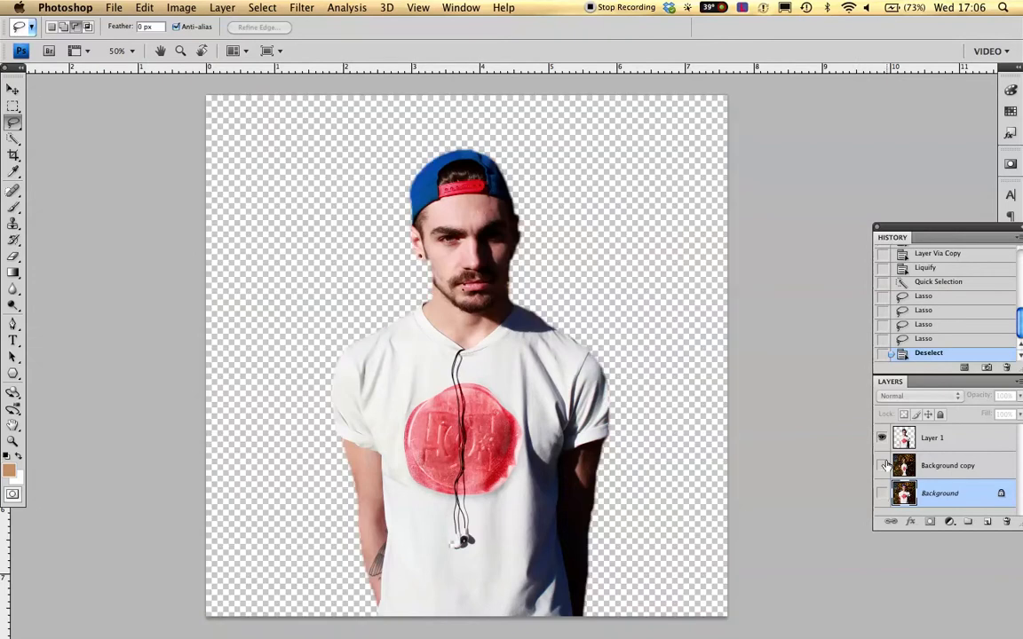
click(882, 438)
click(882, 466)
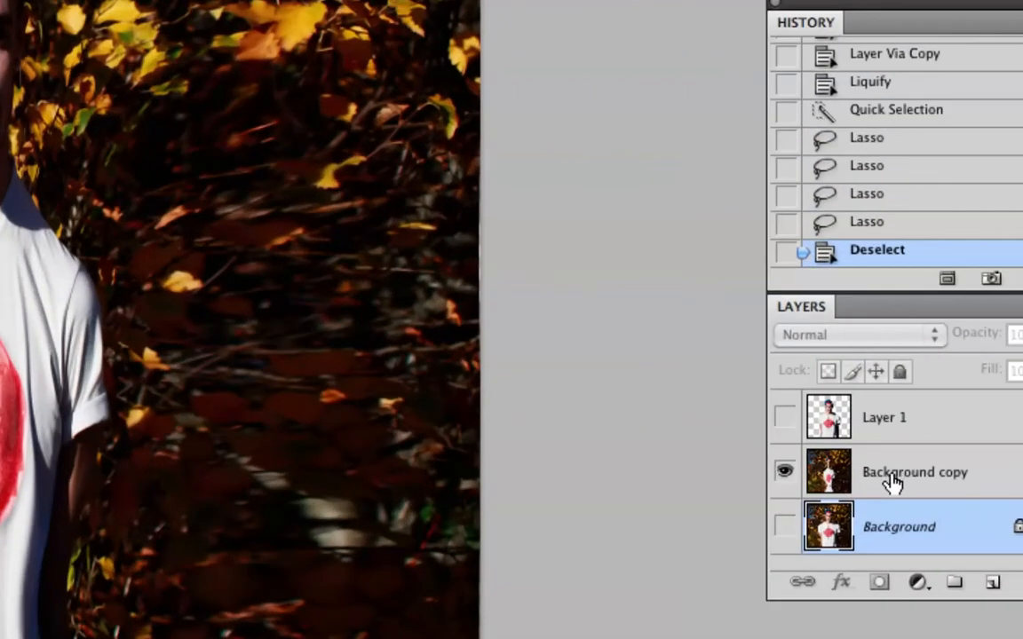
click(942, 469)
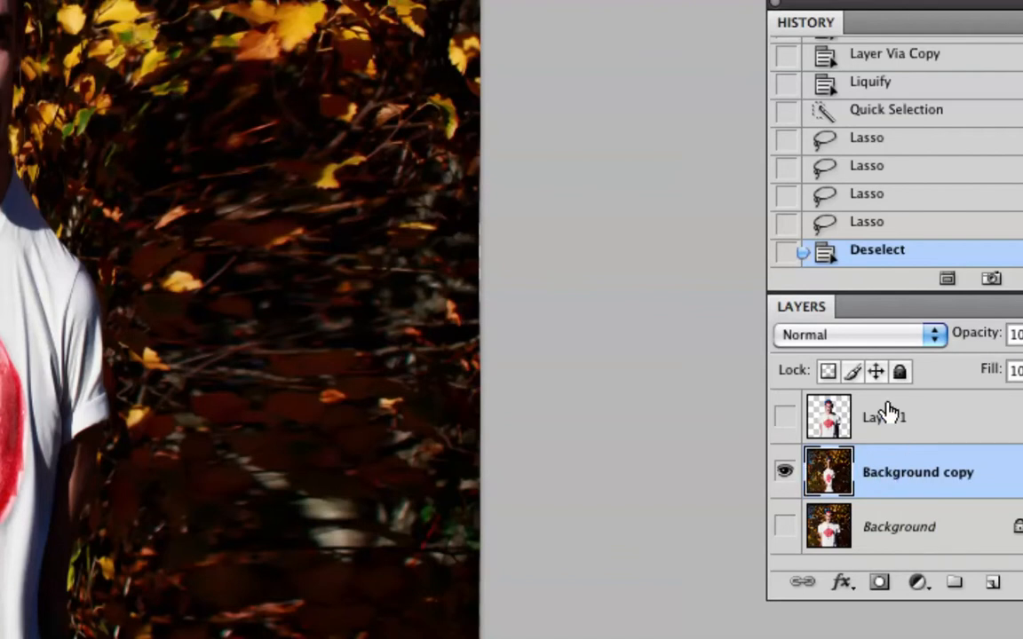
click(789, 418)
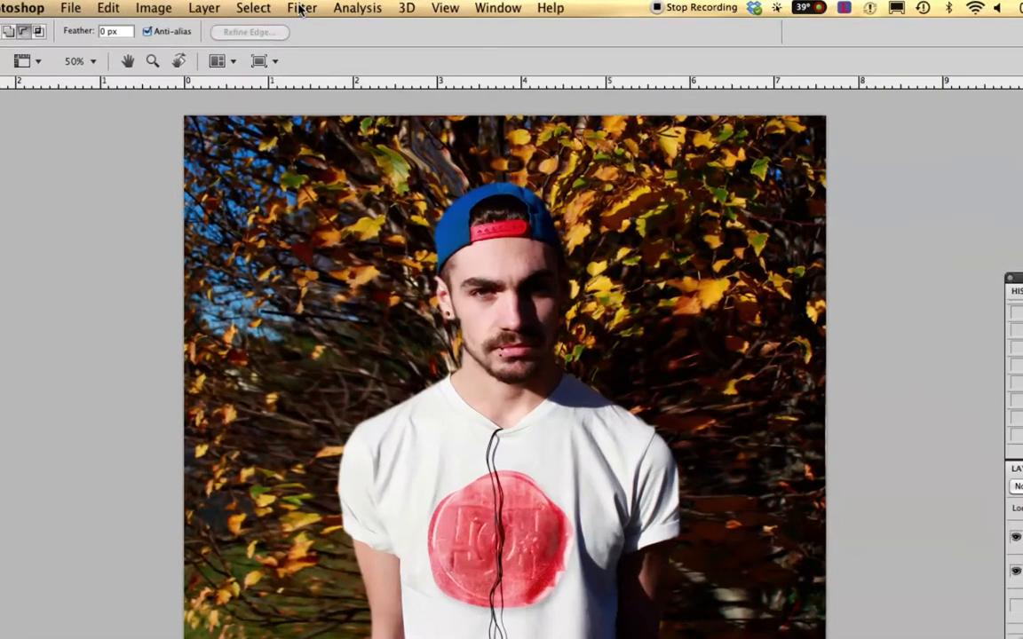
Apply a Gaussian Blur with a 5.5 pixel radius to the Background copy layer
click(302, 9)
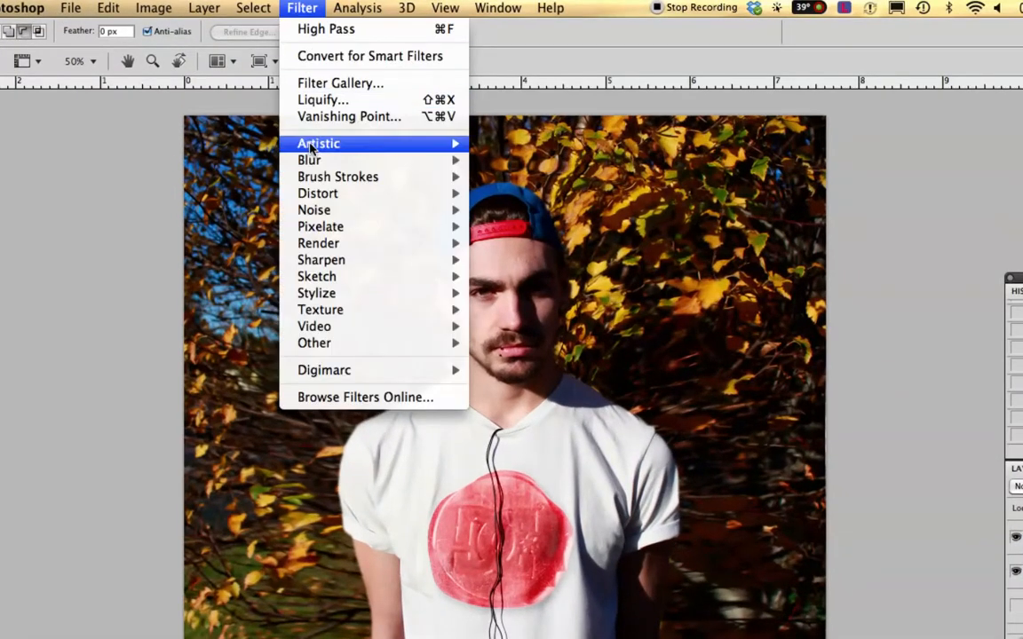
mouse_move(408, 161)
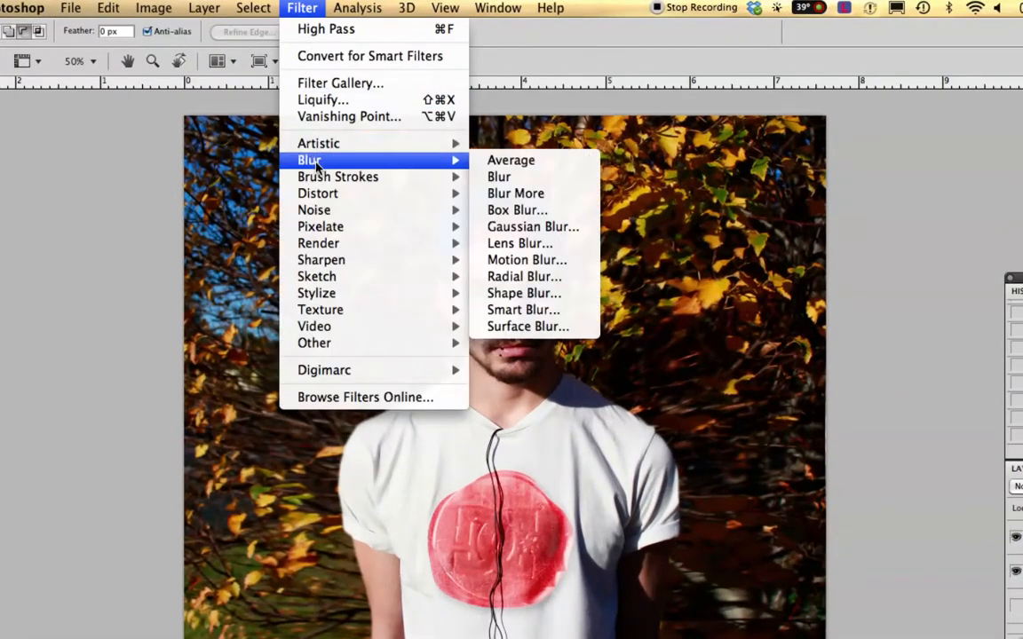
click(522, 227)
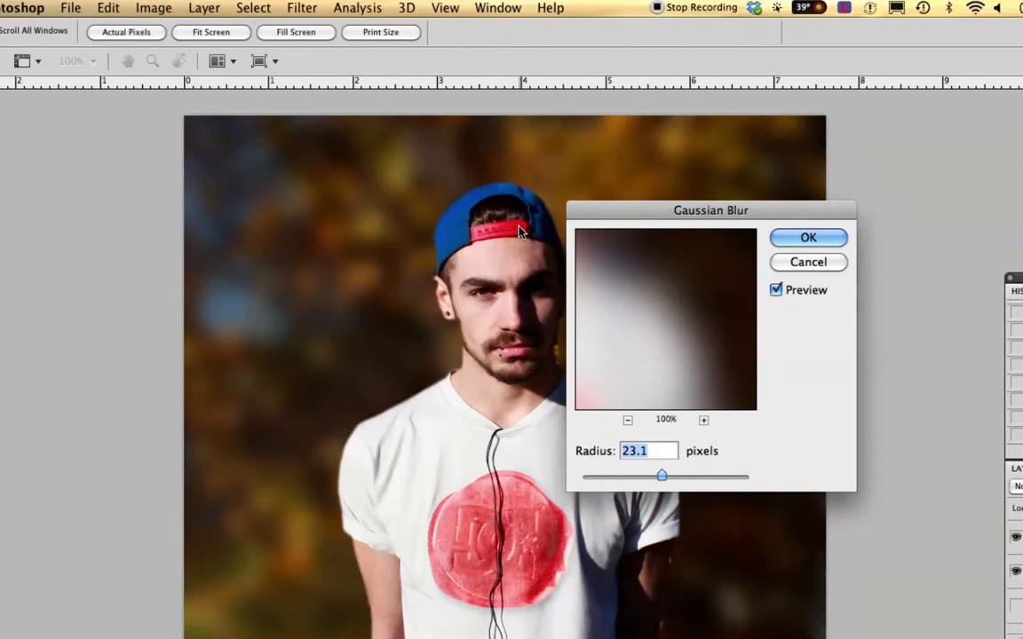
drag(621, 215, 725, 127)
drag(770, 388, 736, 391)
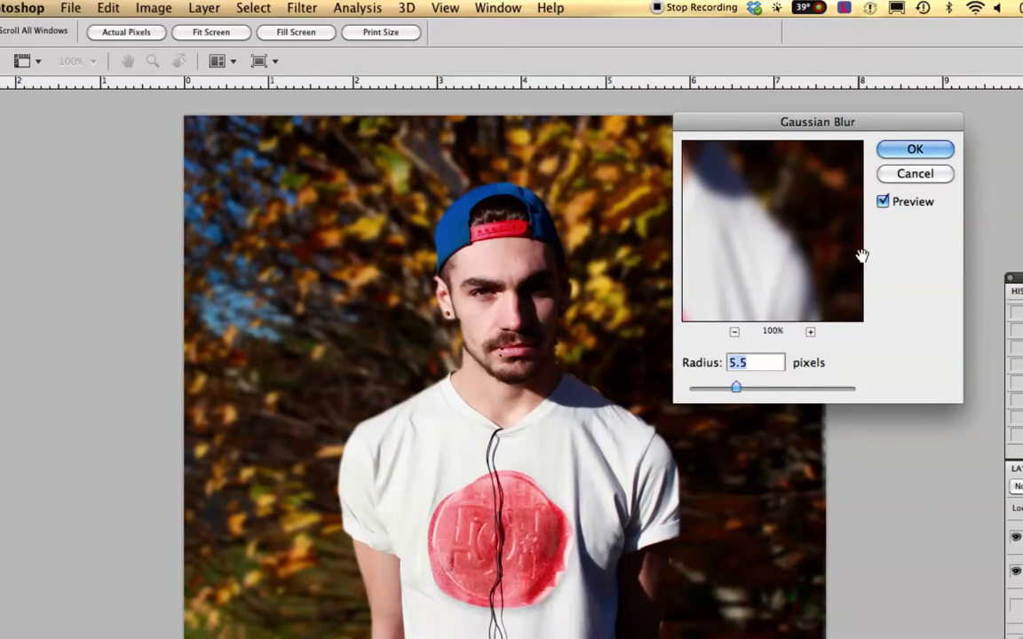
click(917, 151)
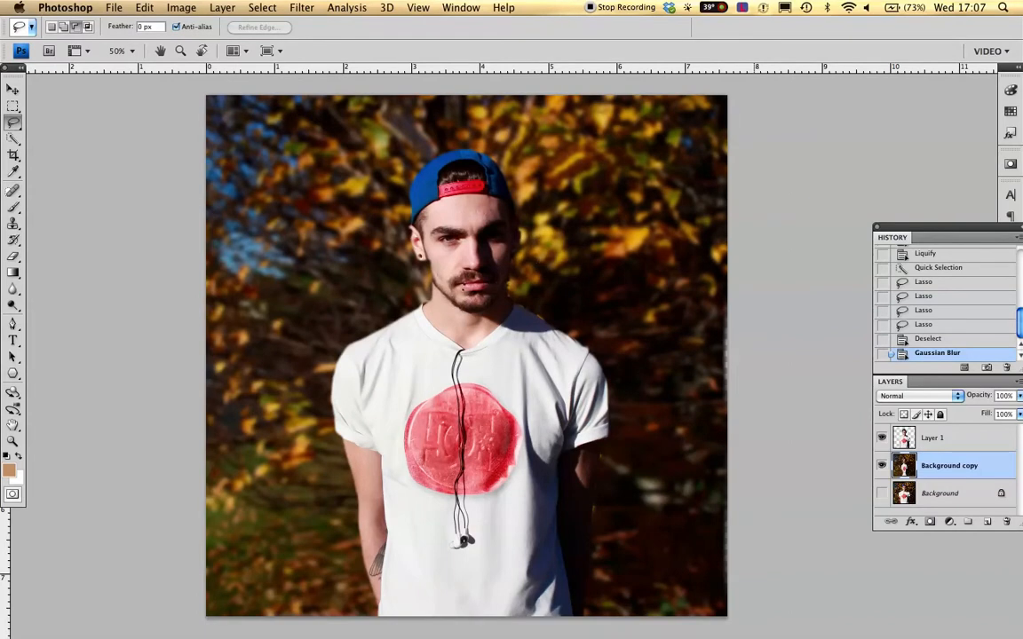
Show the Background layer and toggle the visibility of Background copy to compare the photo with and without the blur
click(881, 493)
click(882, 466)
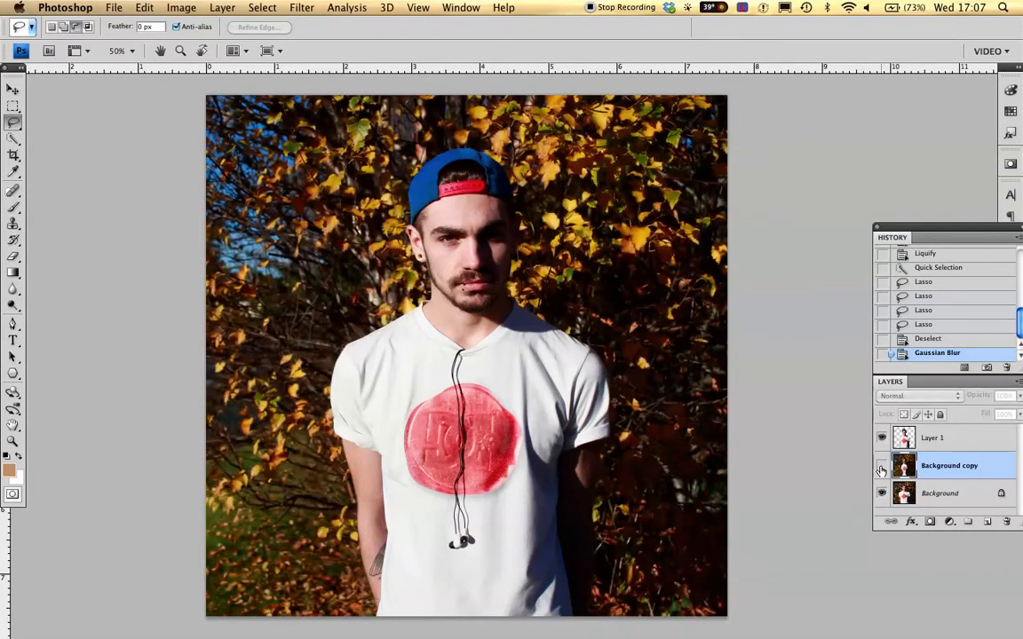
click(882, 466)
click(881, 466)
click(881, 466)
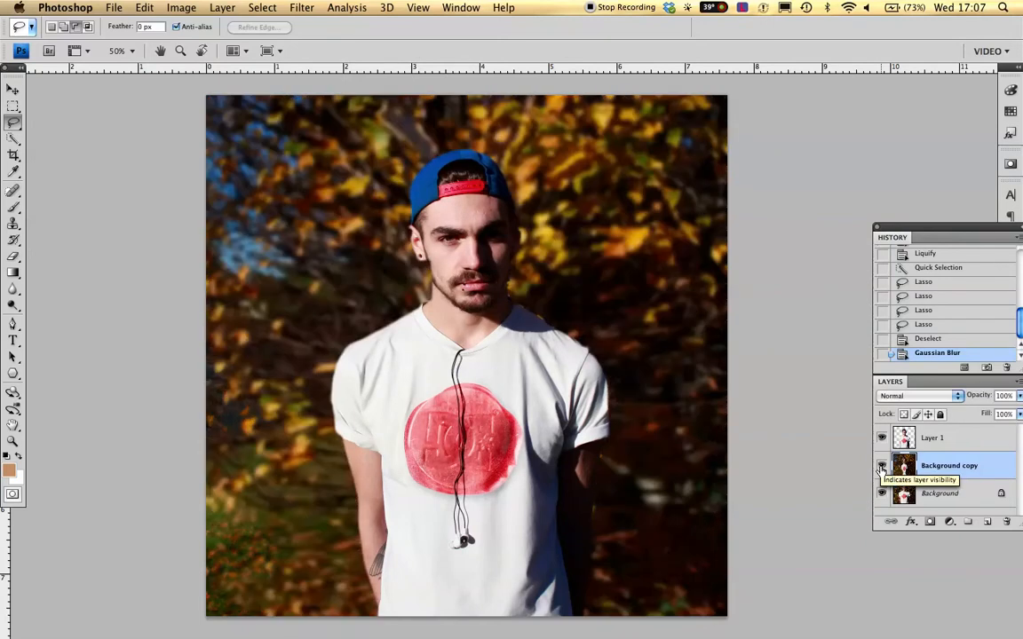